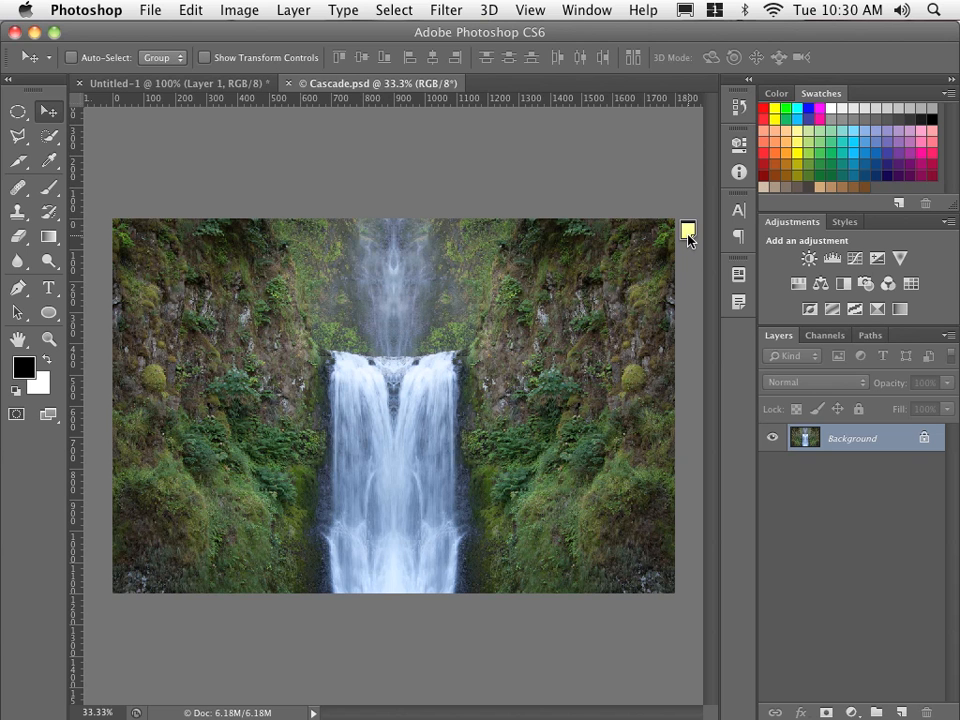
Open the note attached beside the waterfall image, copy its vacation package text, and collapse the notes display.
left_click(585, 10)
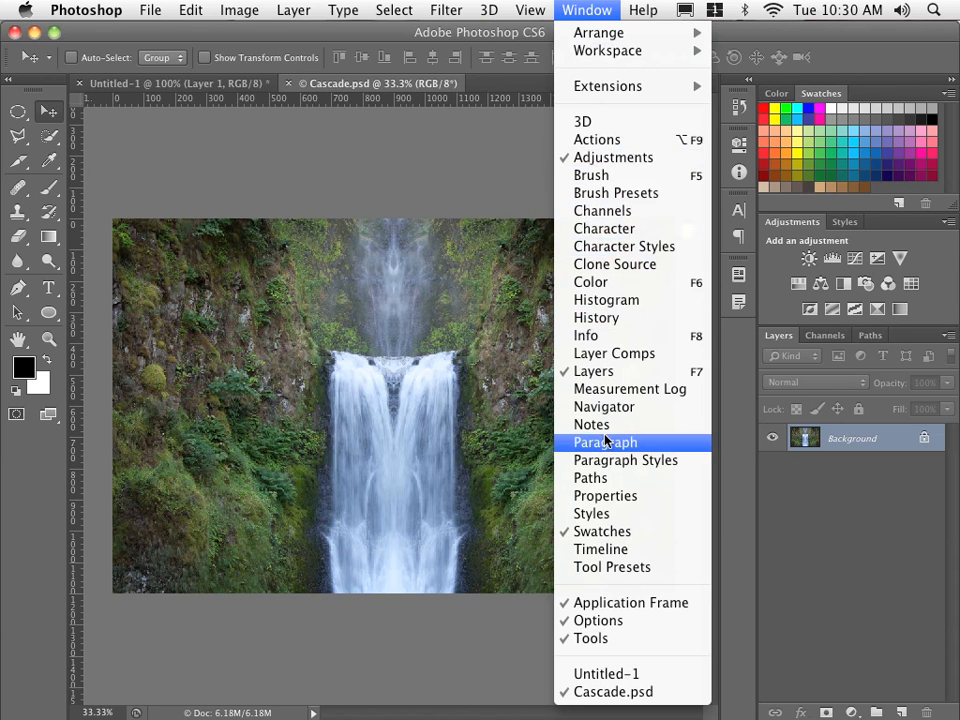
left_click(582, 10)
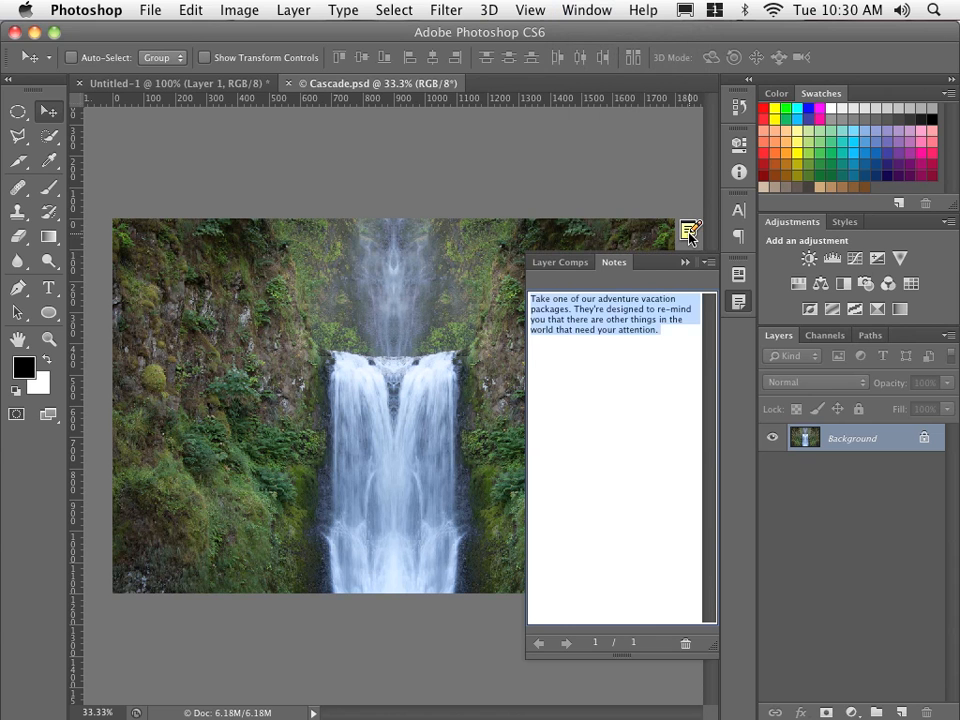
double_click(688, 231)
left_click(185, 9)
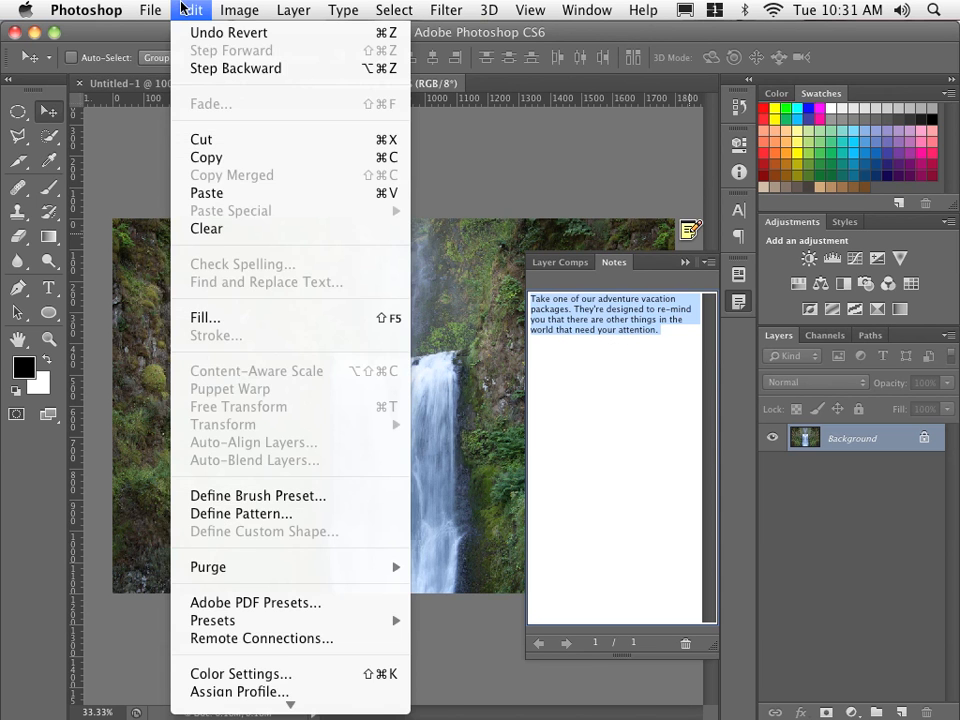
left_click(198, 158)
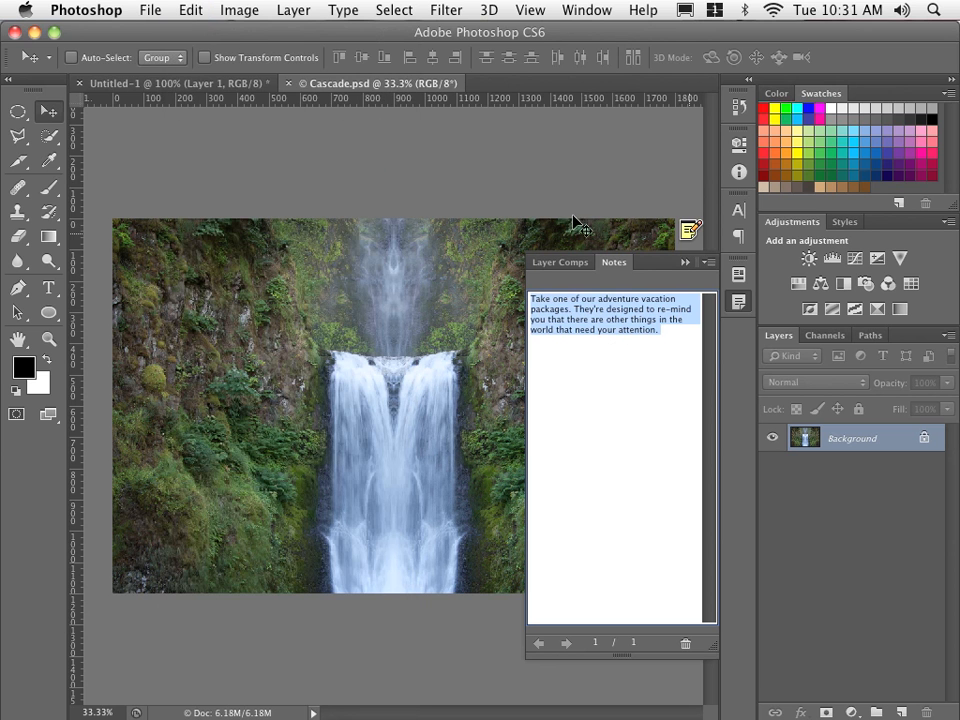
left_click(685, 263)
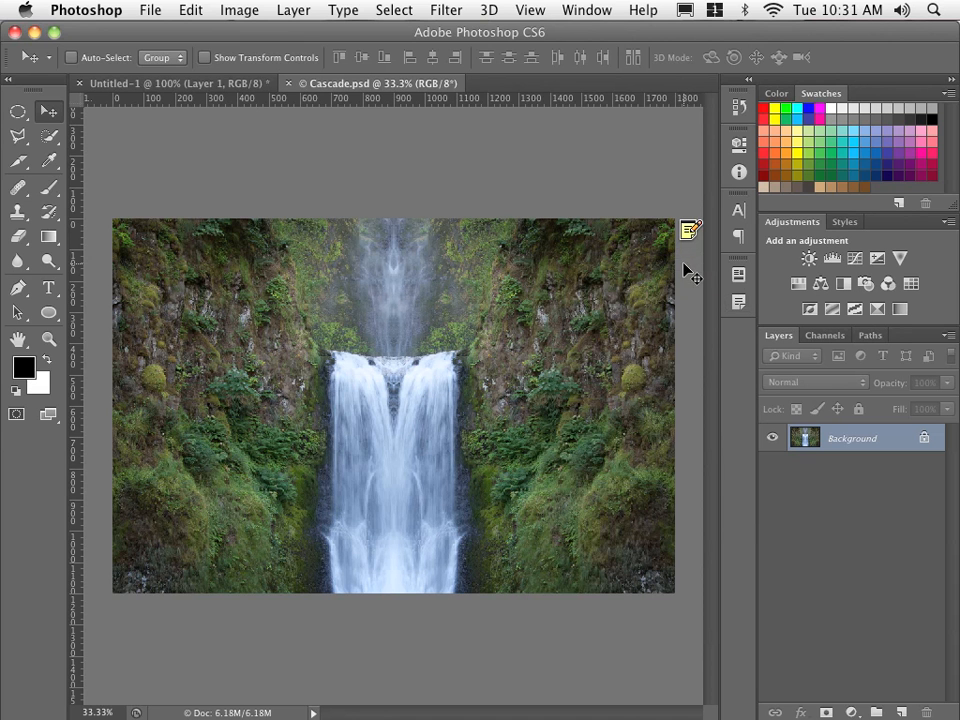
Draw an elliptical path about 1593 × 1203 px around the waterfall, starting about 105 px across and 189 px down, extending below the canvas.
left_click(57, 315)
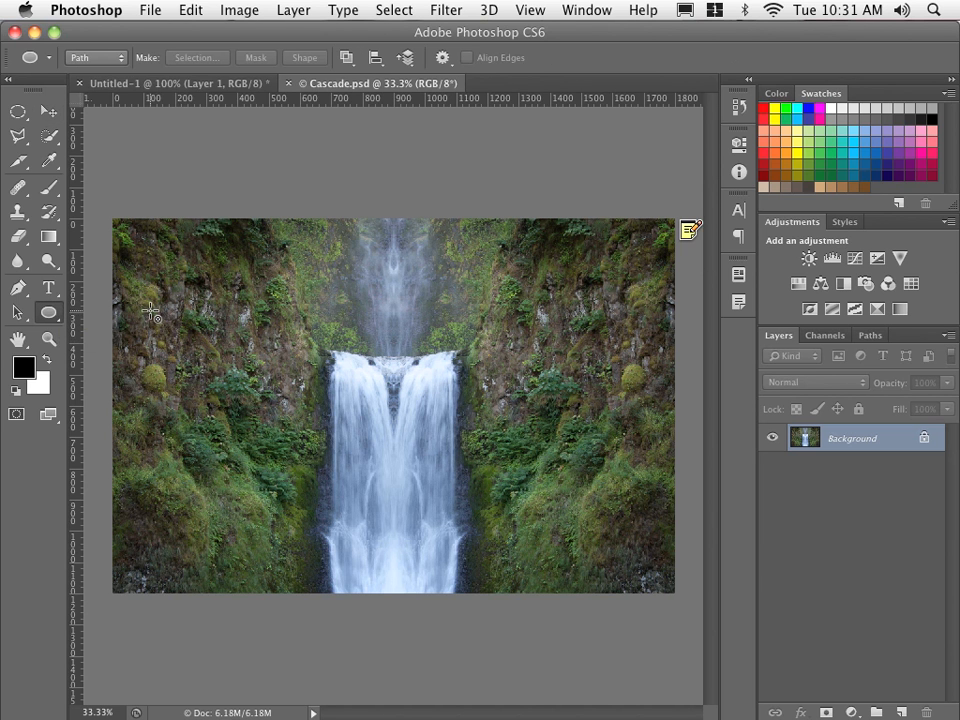
left_click_drag(150, 312, 645, 668)
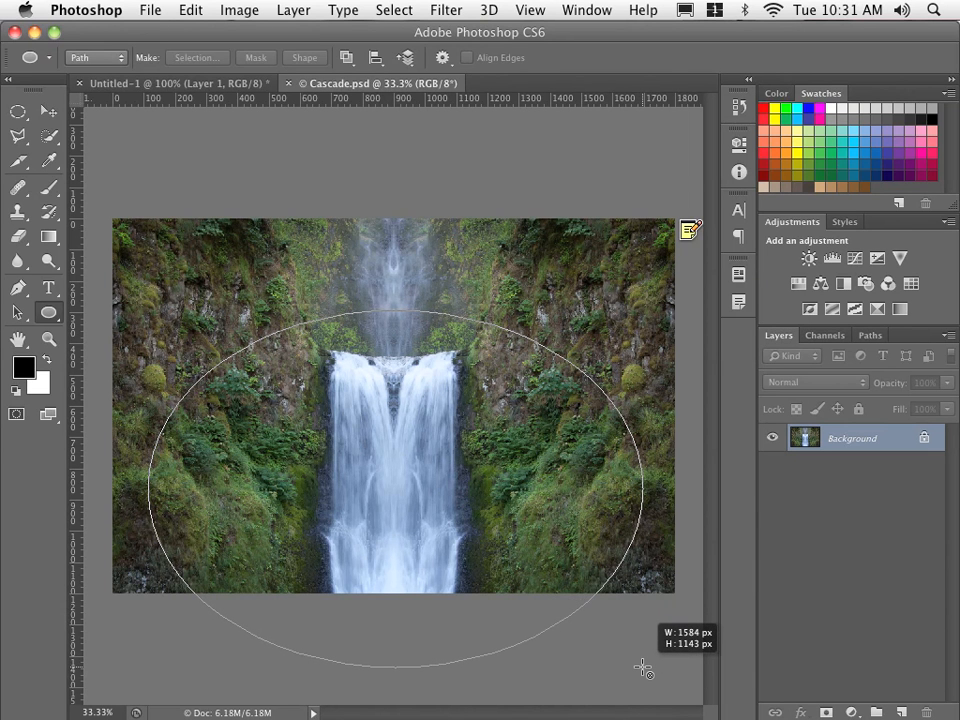
mouse_move(645, 668)
left_mouse_down()
mouse_move(619, 646)
mouse_move(613, 559)
mouse_move(677, 626)
mouse_move(608, 664)
mouse_move(585, 566)
mouse_move(664, 606)
mouse_move(630, 636)
mouse_move(624, 619)
mouse_move(651, 636)
mouse_move(658, 660)
mouse_move(626, 647)
mouse_move(643, 652)
left_mouse_up()
key("space")
key("space")
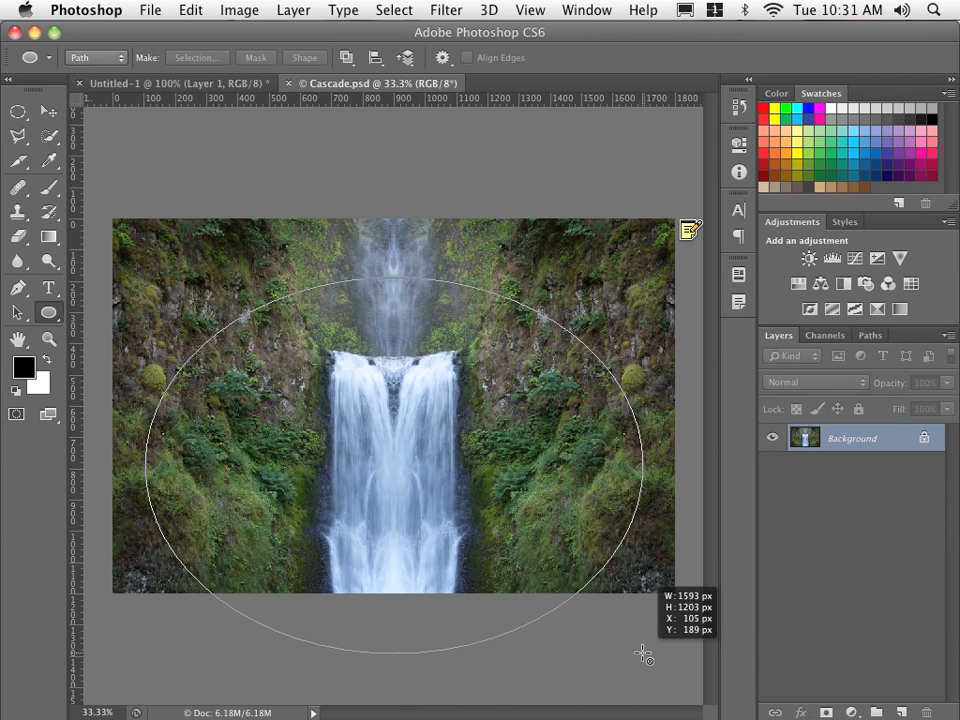
left_click_drag(643, 654, 643, 654)
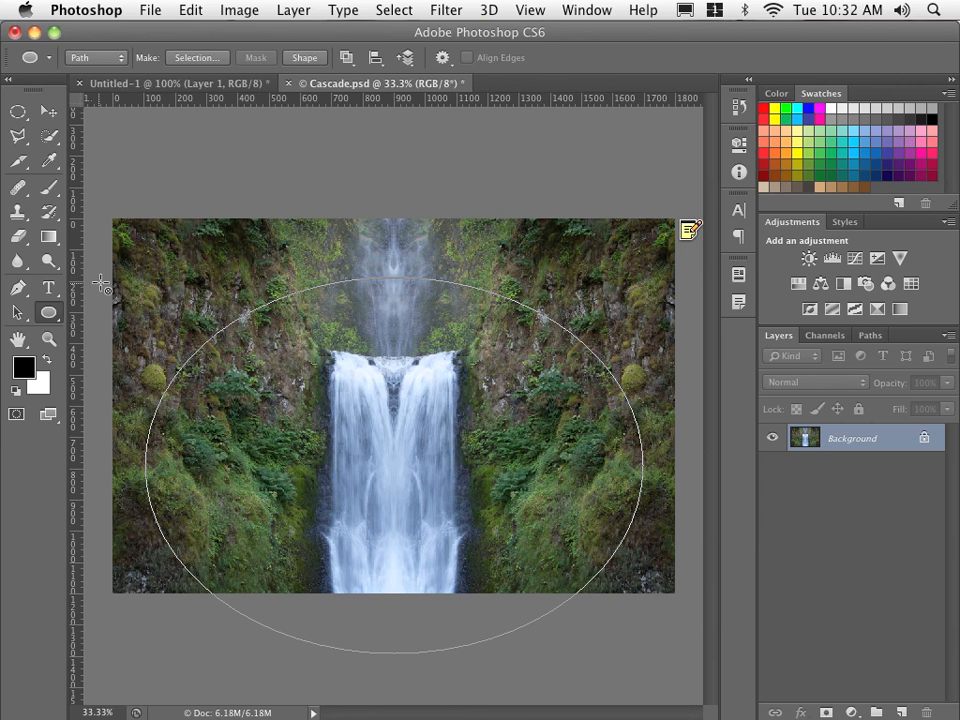
Reset the Type tool to its defaults and paste the copied note text along the ellipse, starting on its upper-left edge.
left_click(47, 290)
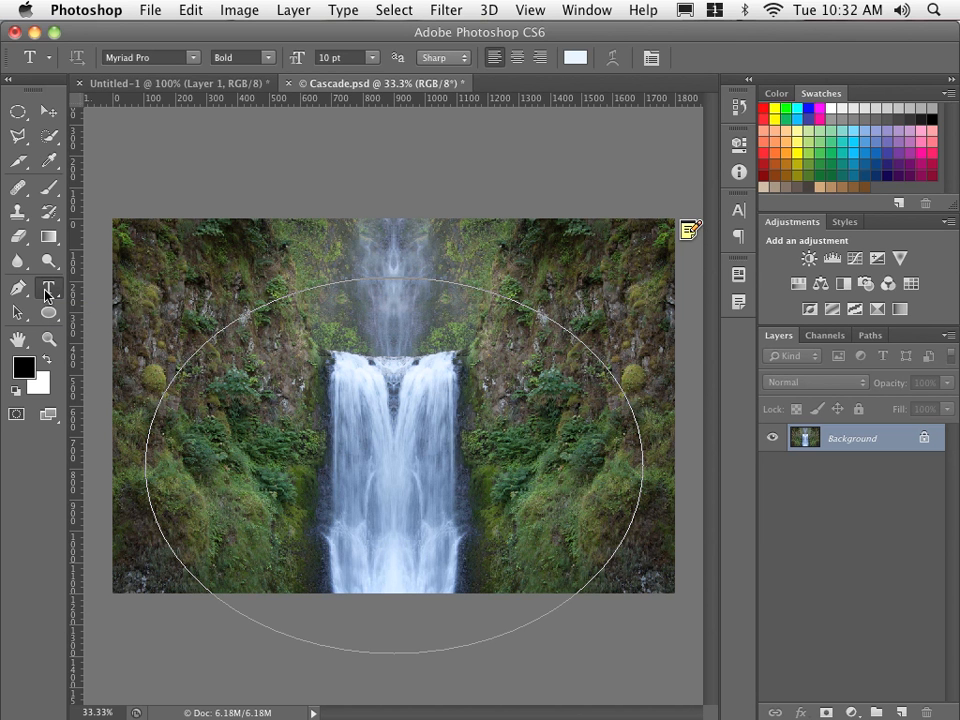
right_click(31, 62)
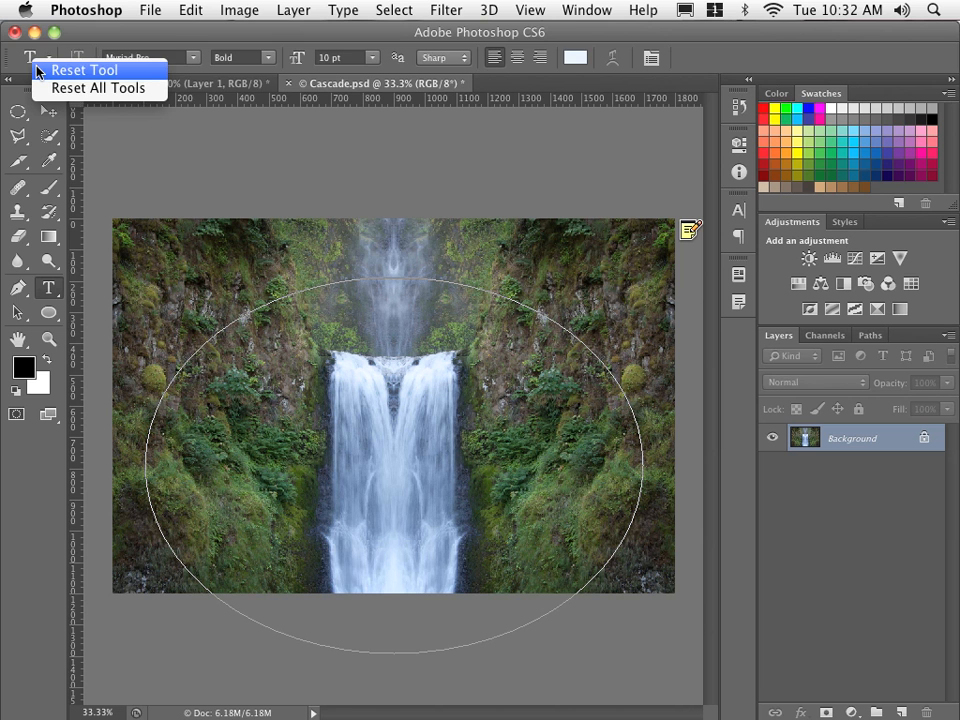
left_click(37, 70)
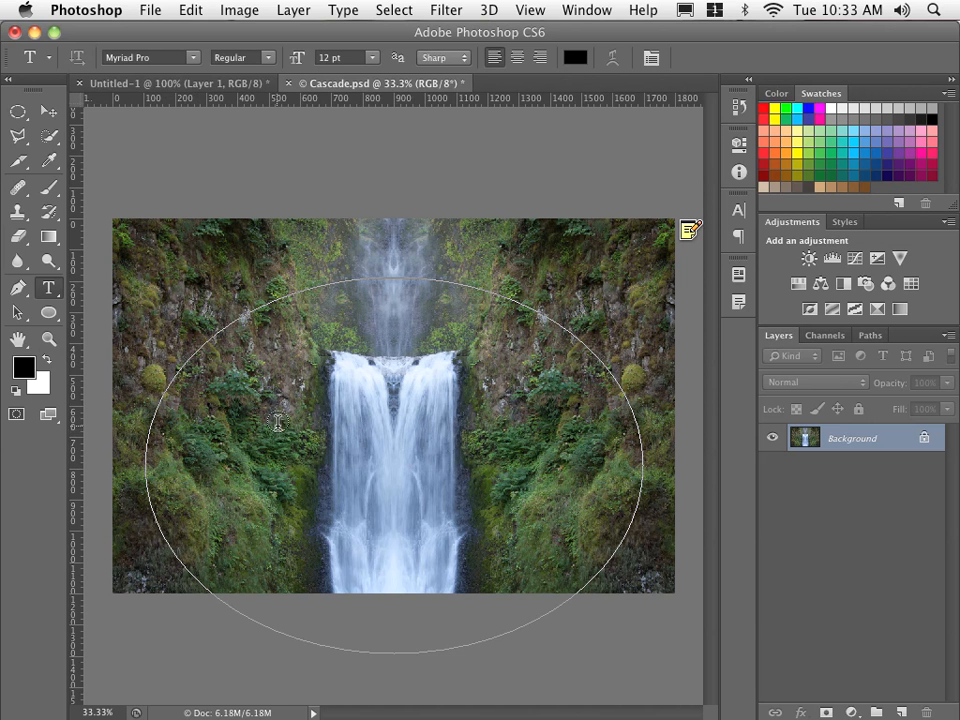
left_click(188, 358)
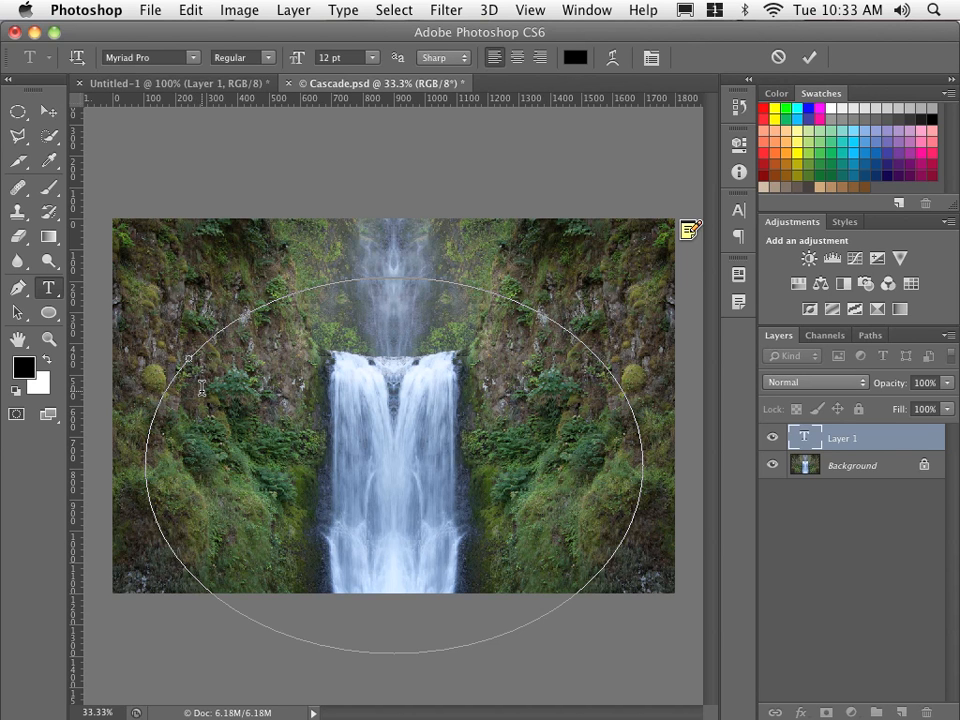
left_click(190, 10)
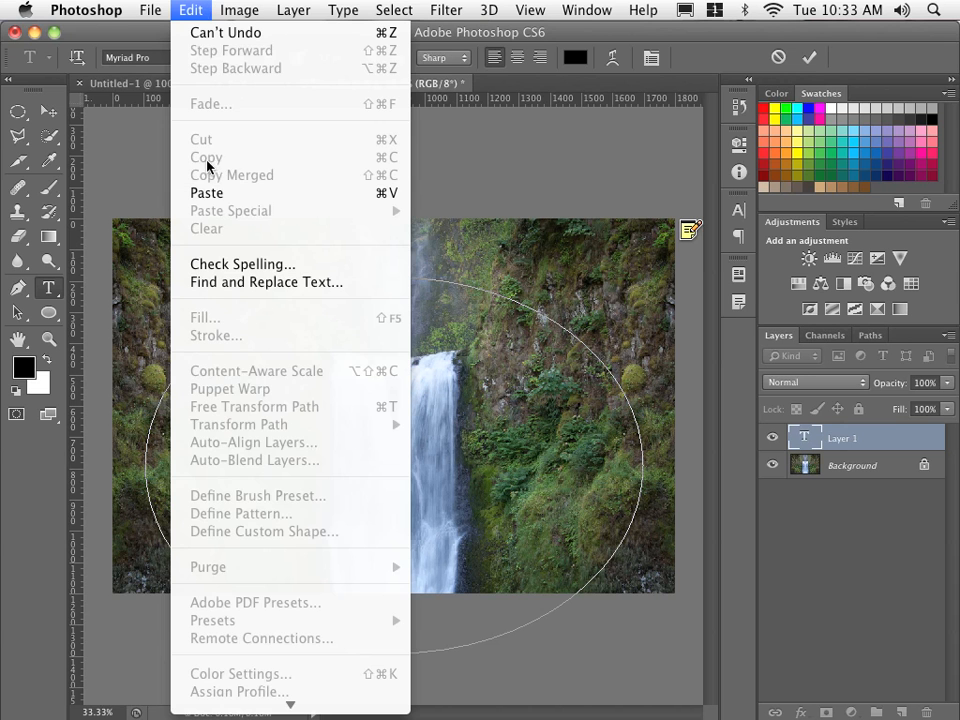
left_click(210, 192)
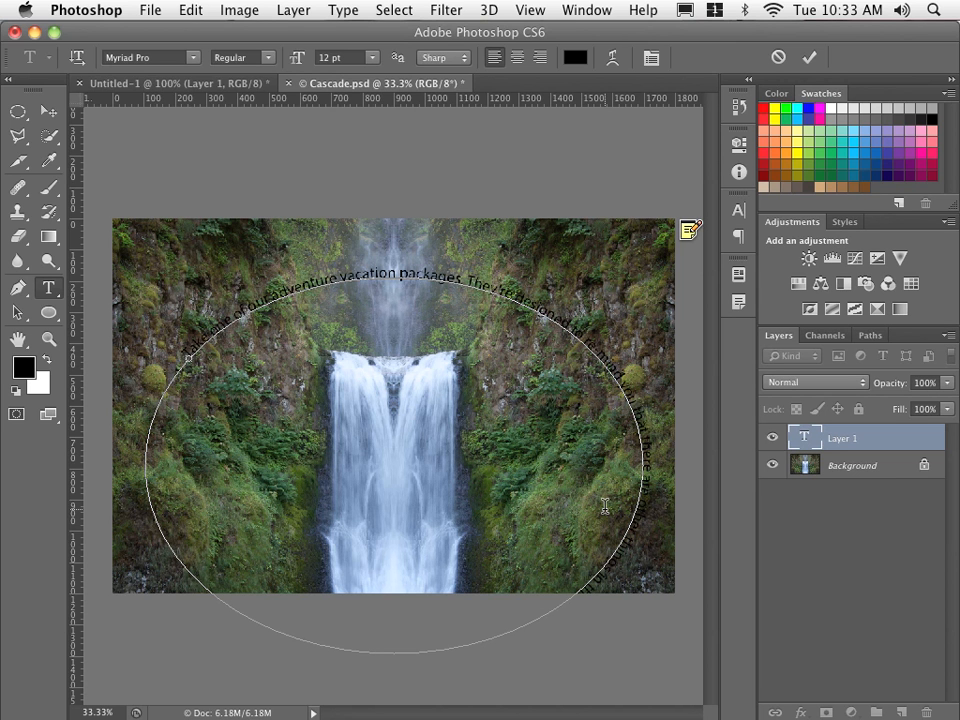
Format all the path text as Bold, 10 pt, in the pale blue e5effe sampled from the waterfall.
triple_click(365, 275)
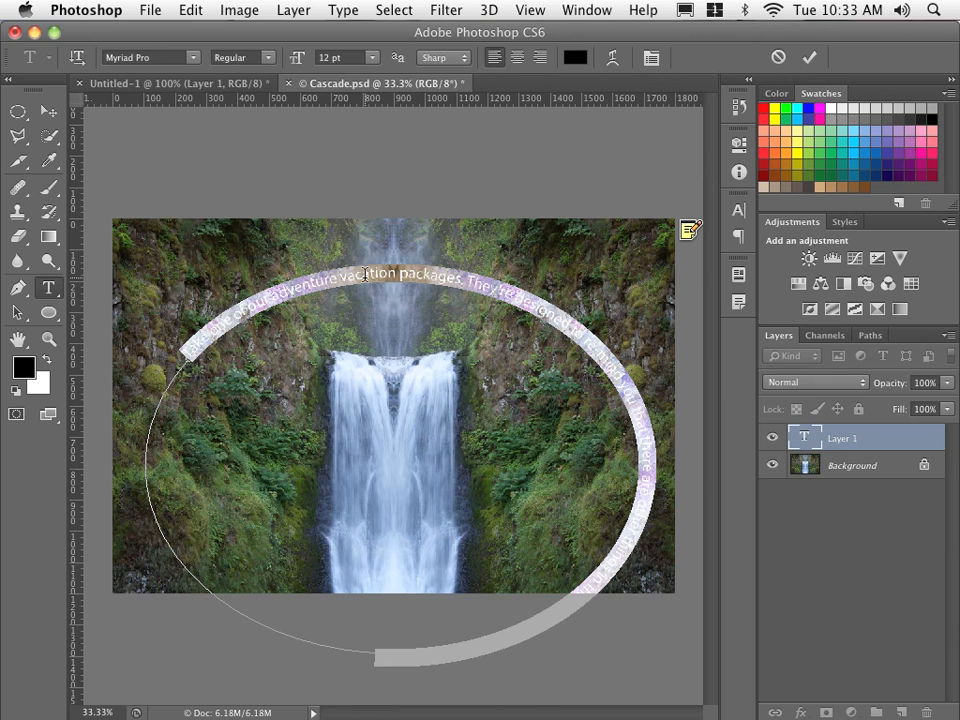
left_click(268, 58)
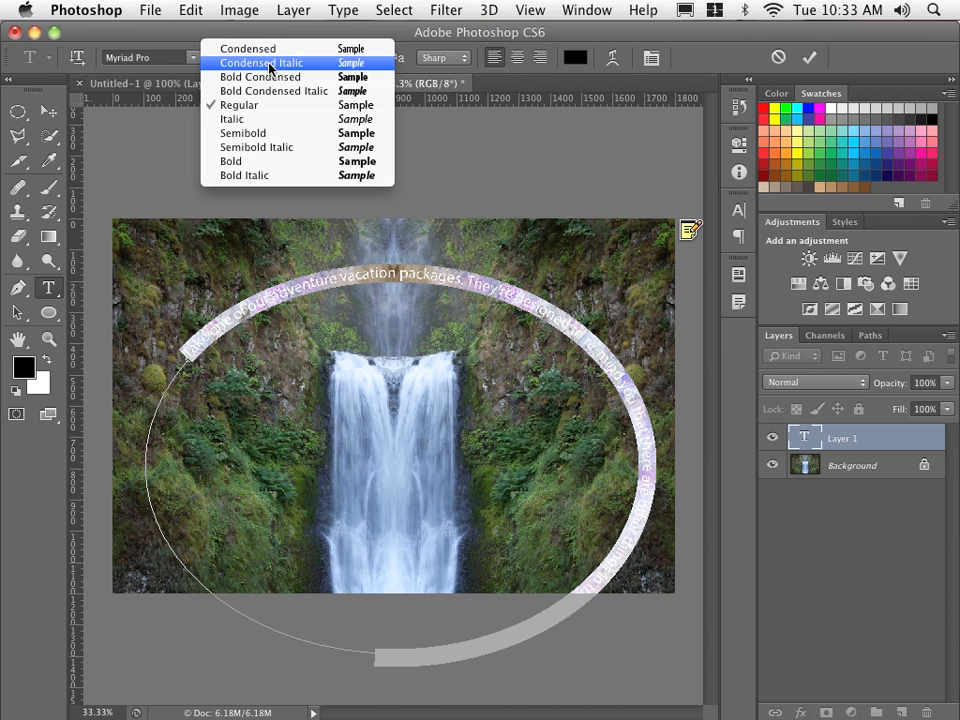
left_click(236, 161)
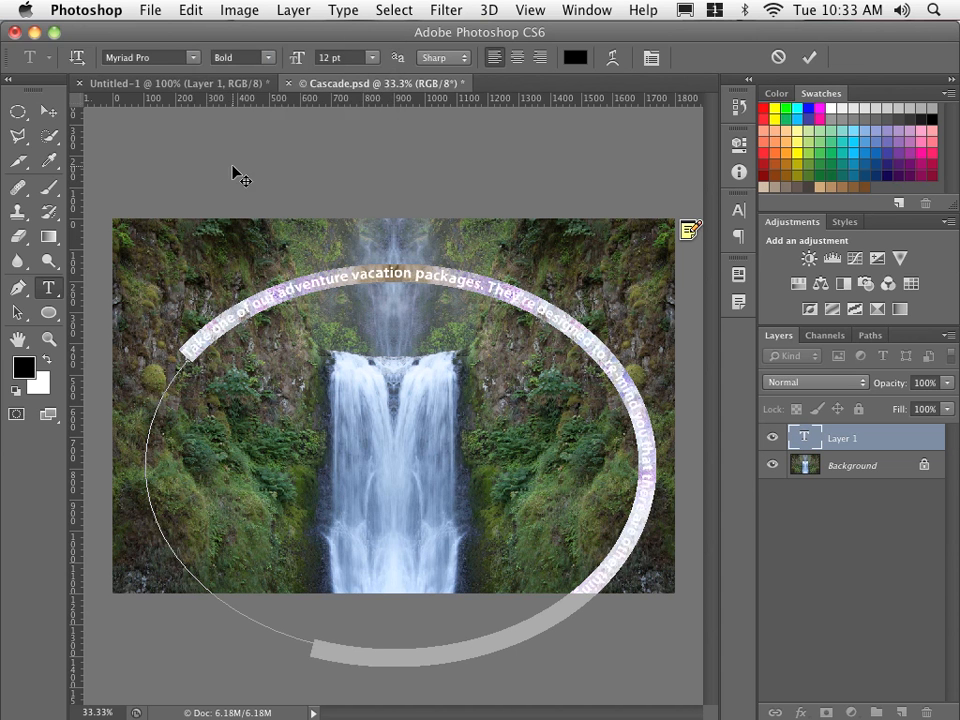
left_click(371, 58)
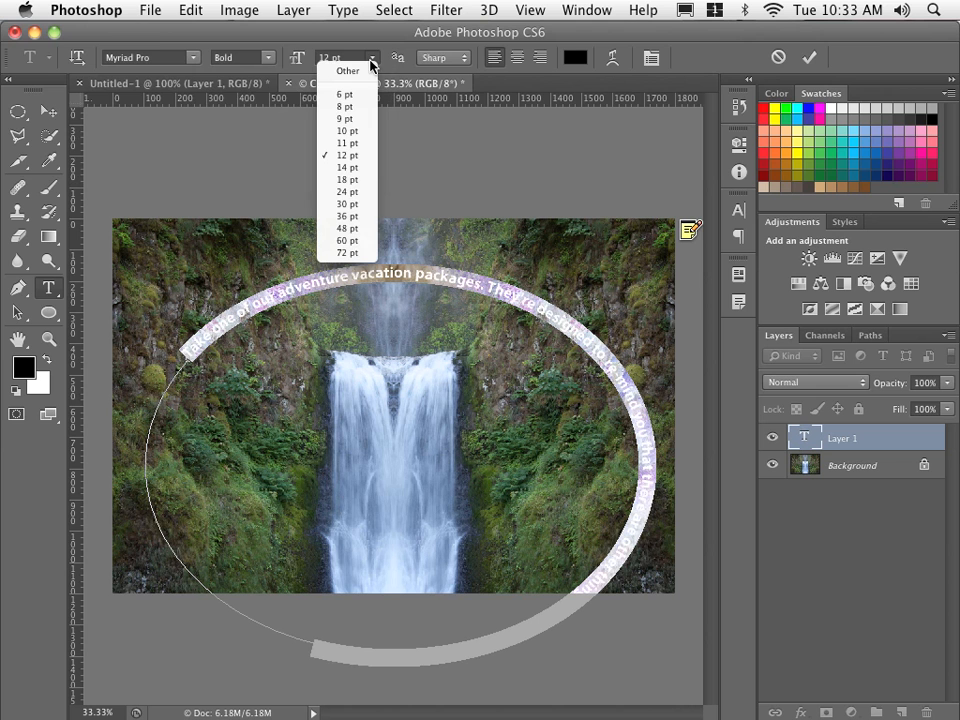
left_click(348, 131)
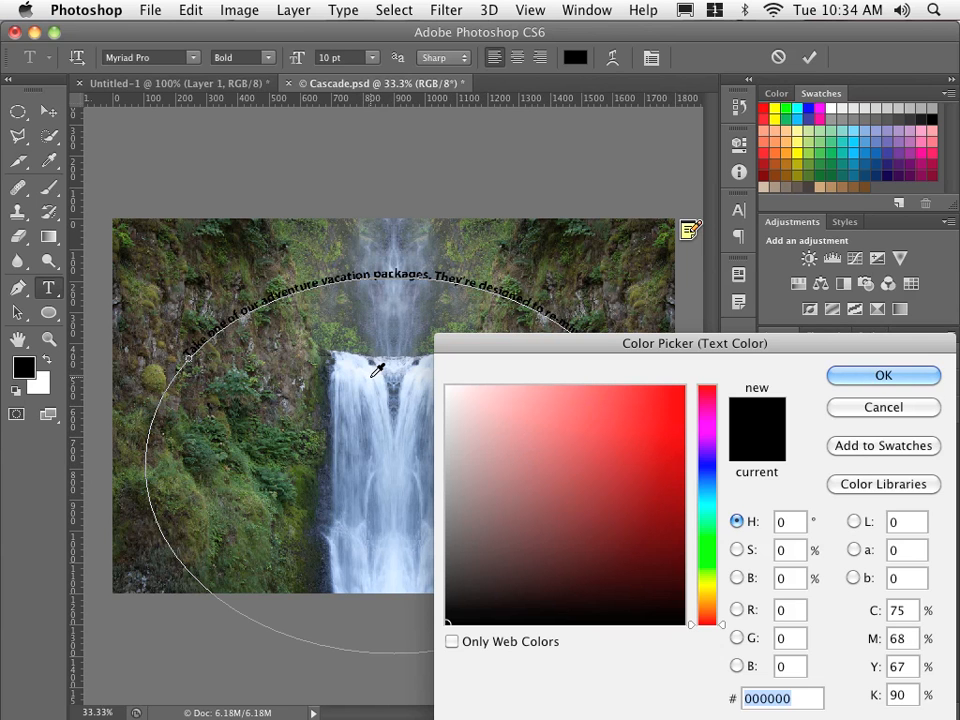
left_click(369, 367)
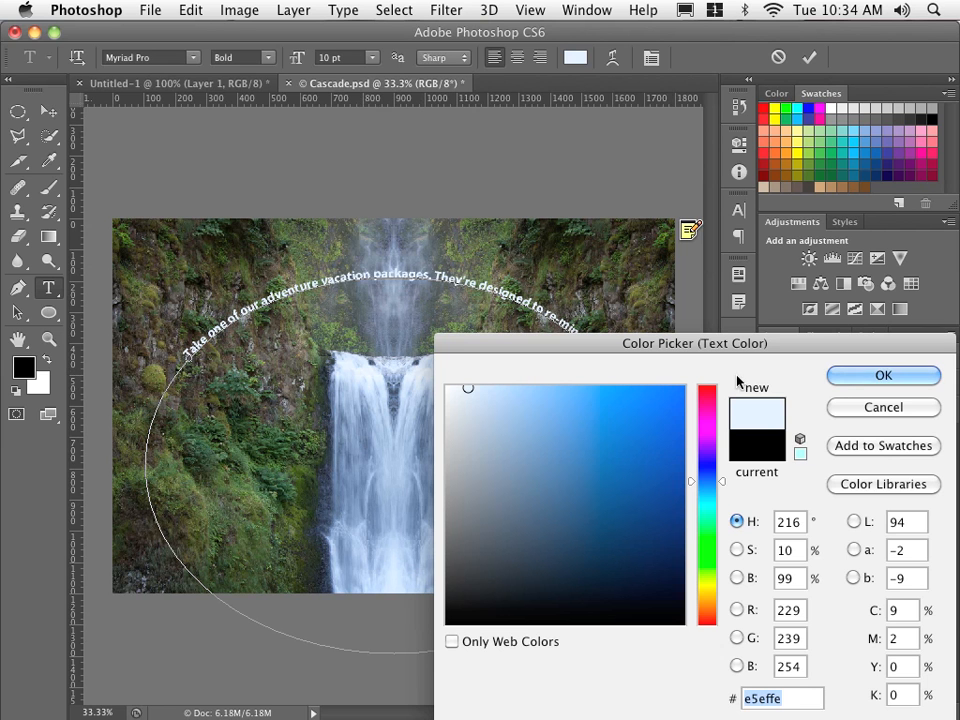
left_click(845, 383)
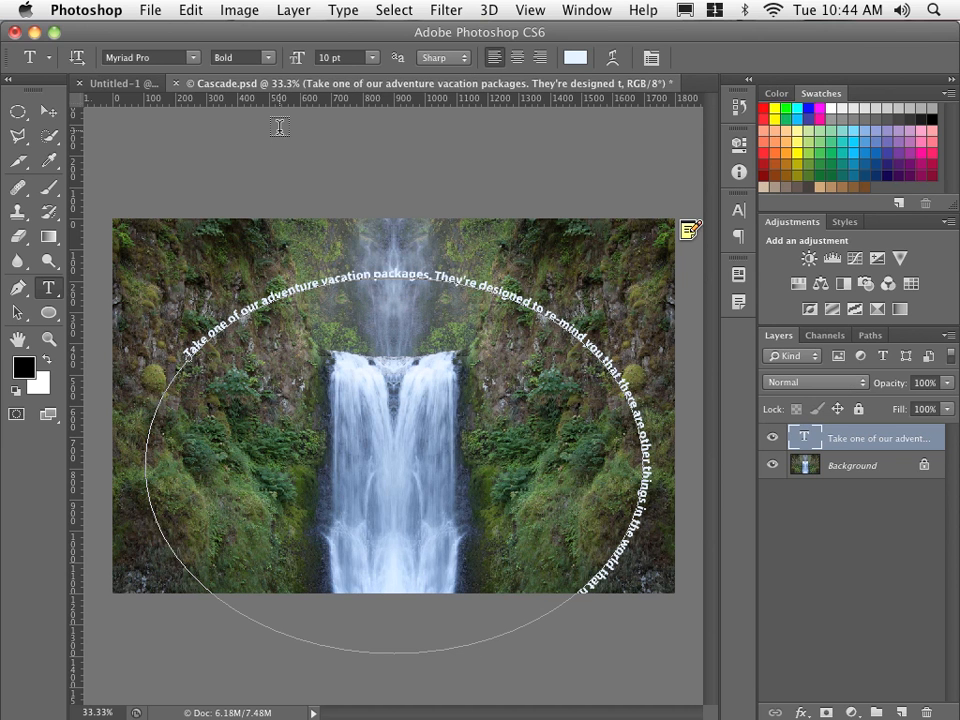
Slide the text's start point around to the ellipse's lower-left side so the whole sentence arches over the waterfall.
left_click(20, 317)
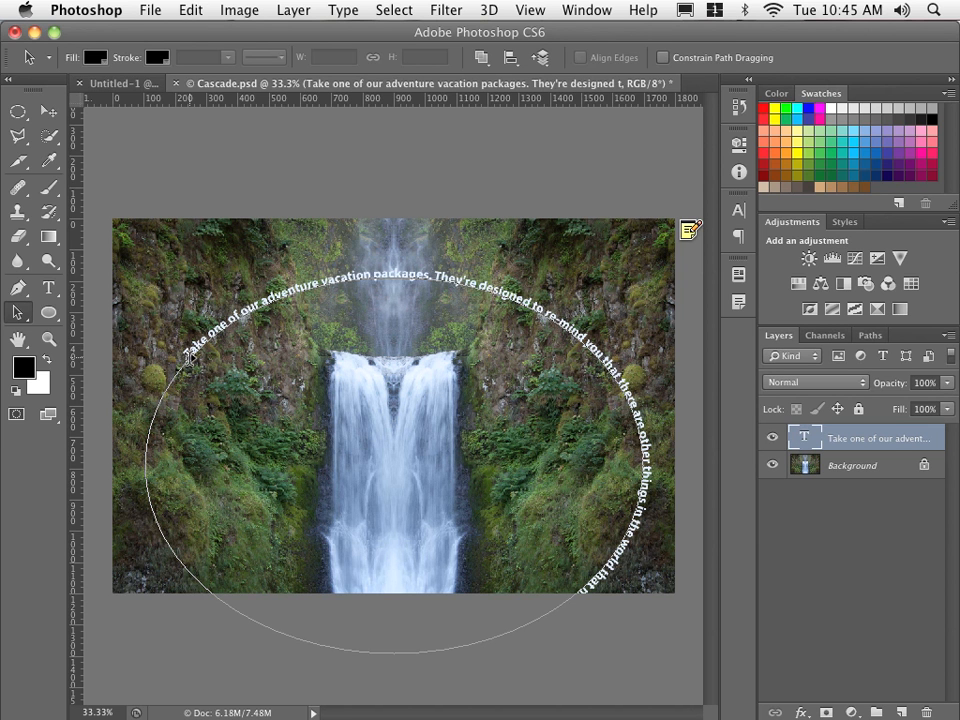
left_click_drag(188, 358, 232, 330)
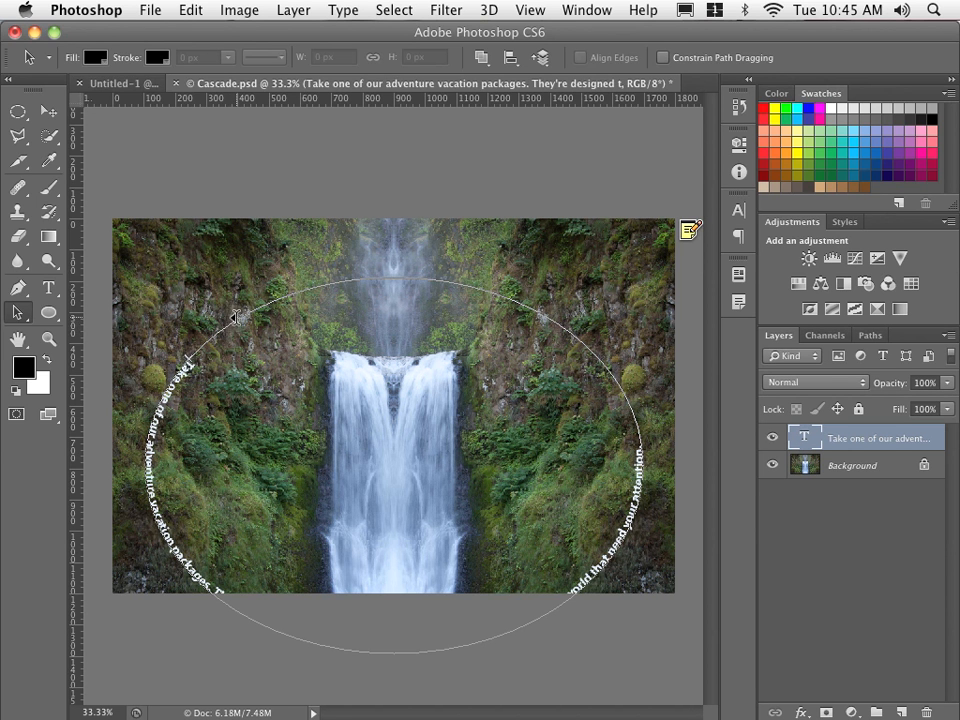
left_click_drag(232, 328, 190, 311)
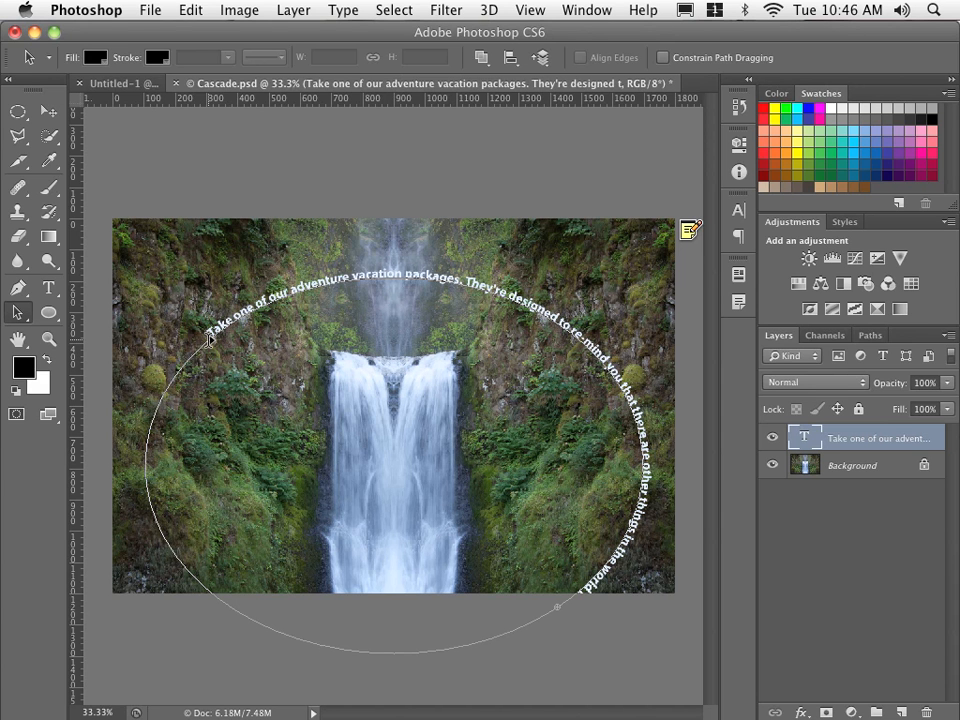
left_click_drag(208, 338, 157, 527)
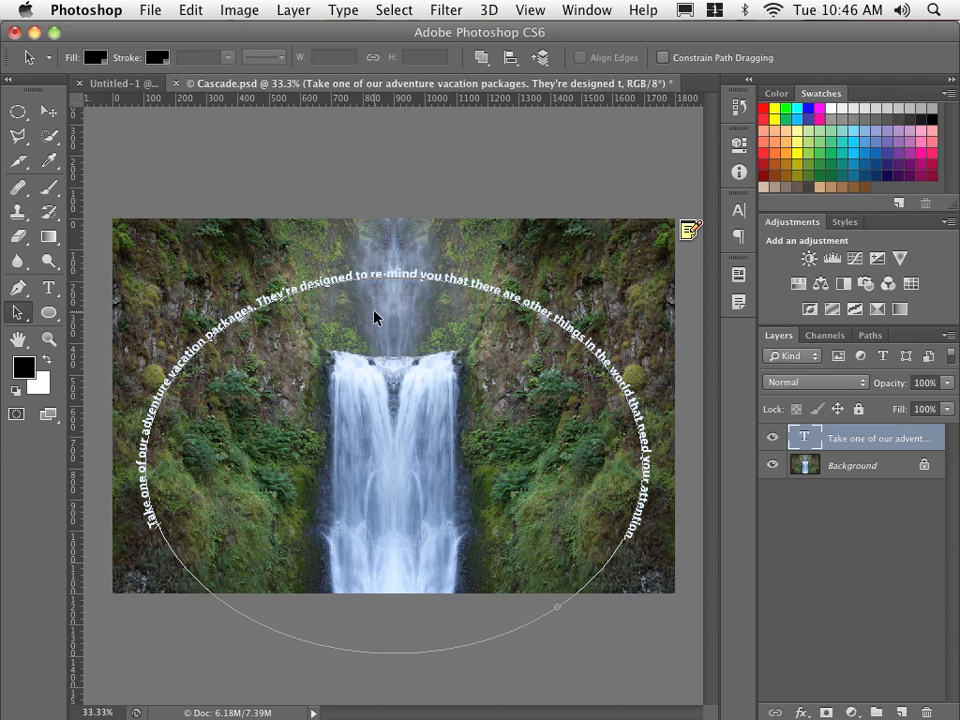
Move the text layer with its elliptical path slightly upward over the waterfall image.
left_click(58, 111)
mouse_move(319, 324)
left_mouse_down()
mouse_move(313, 302)
mouse_move(322, 293)
mouse_move(321, 302)
left_mouse_up()
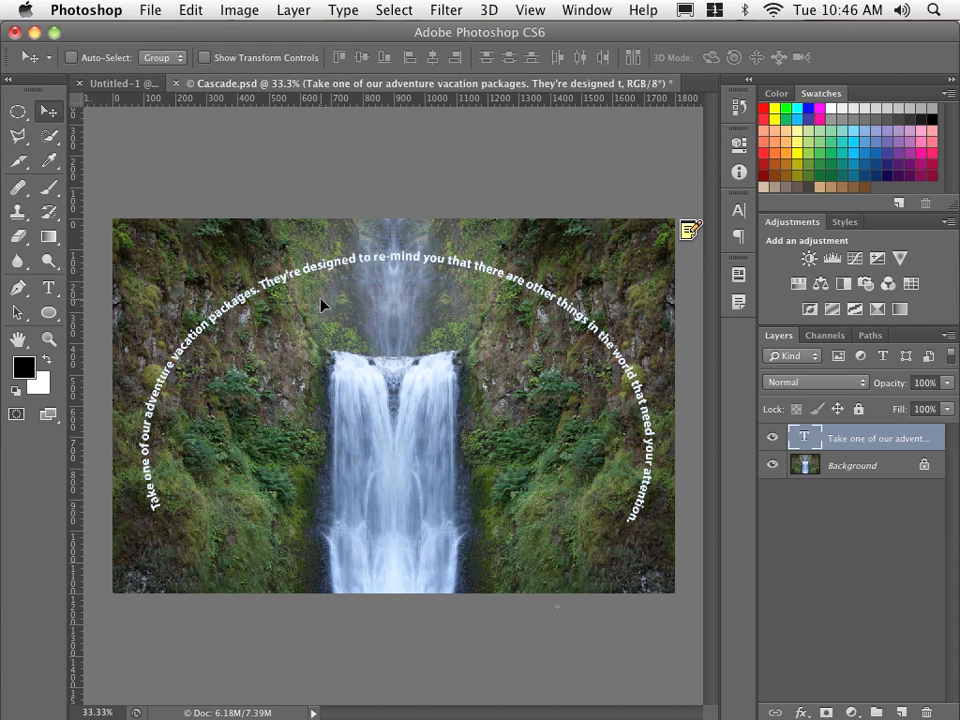
left_click(12, 314)
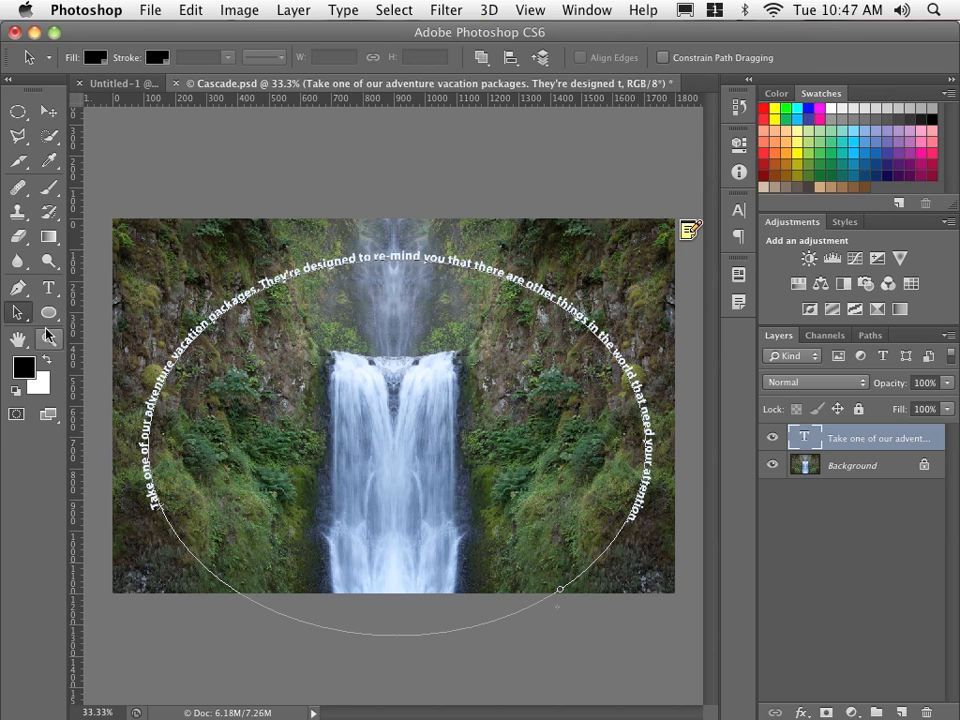
Set all the path text to 9 pt and slide its start point up the ellipse's left side to center the sentence.
left_click(50, 288)
left_click(283, 284)
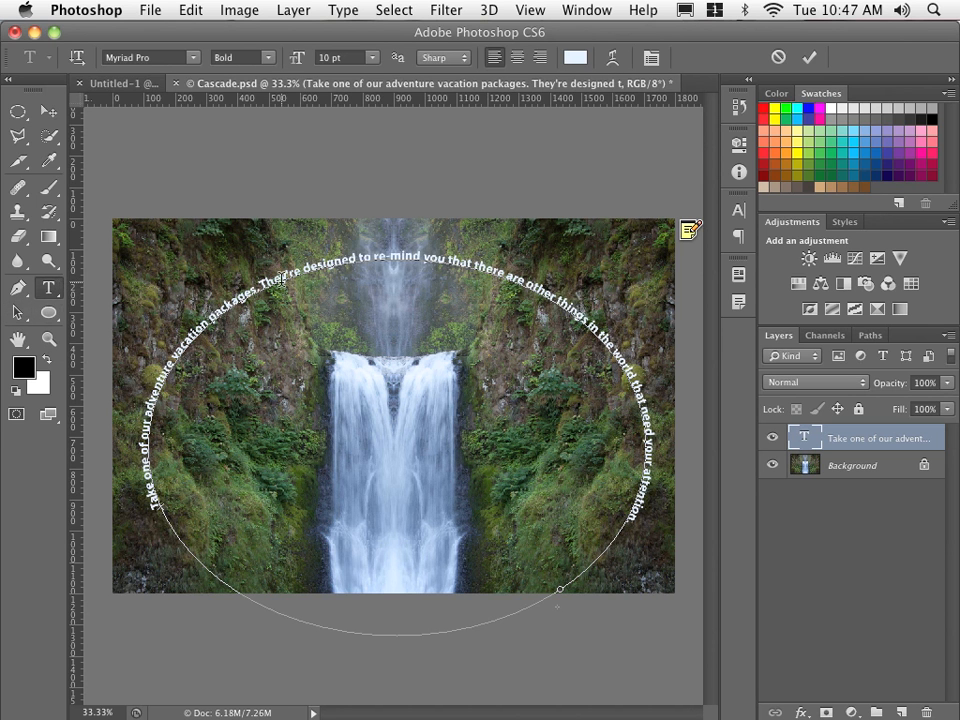
key("super+a")
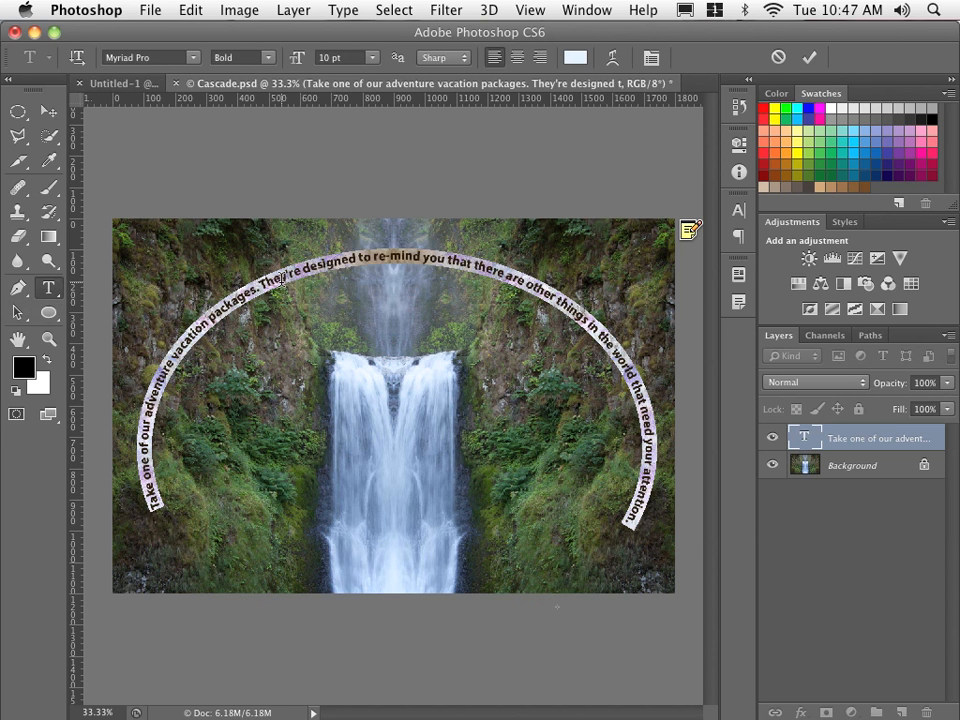
left_click(373, 57)
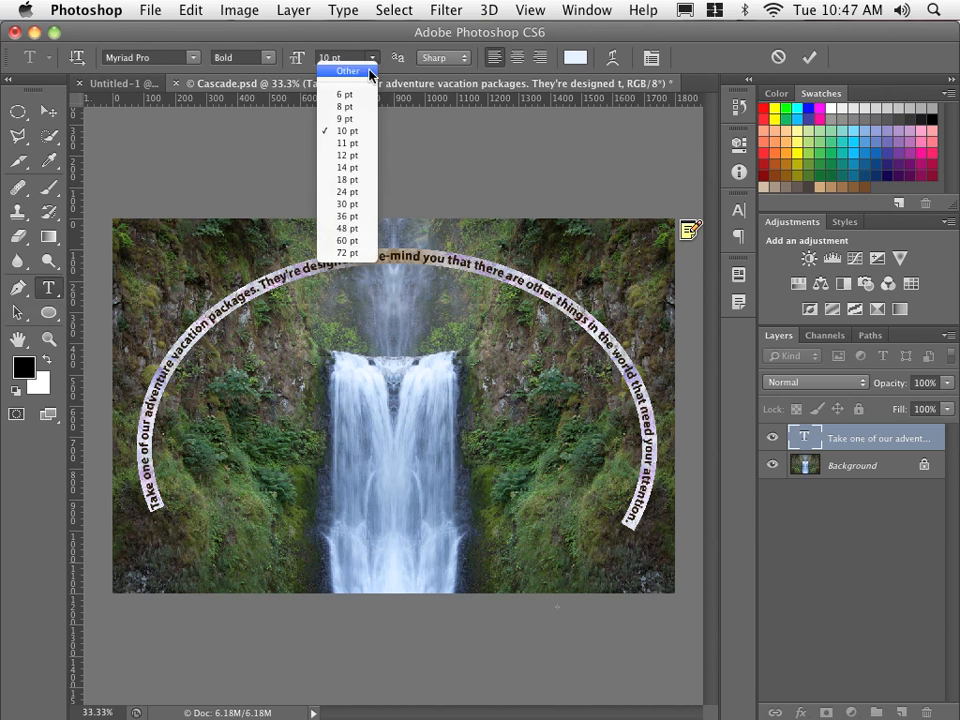
left_click(354, 118)
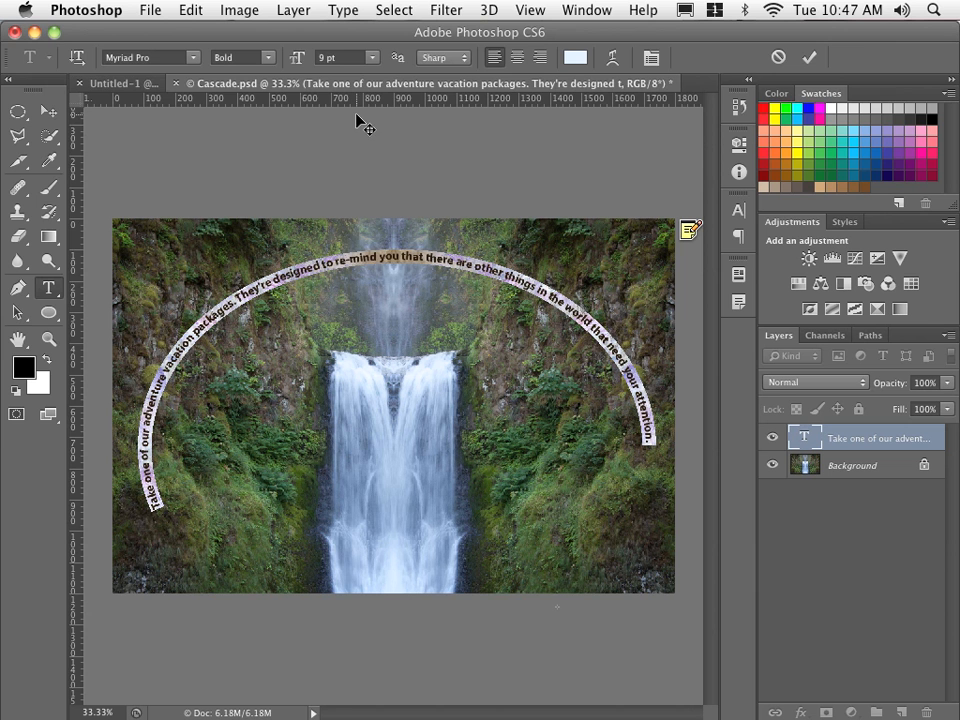
left_click(18, 316)
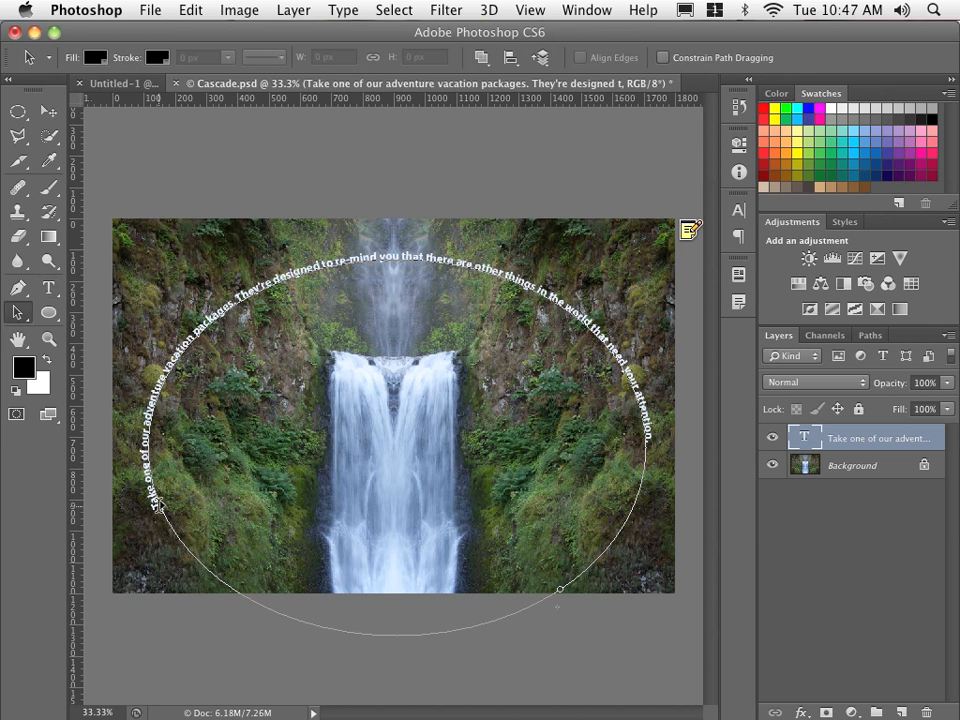
left_click_drag(158, 504, 146, 474)
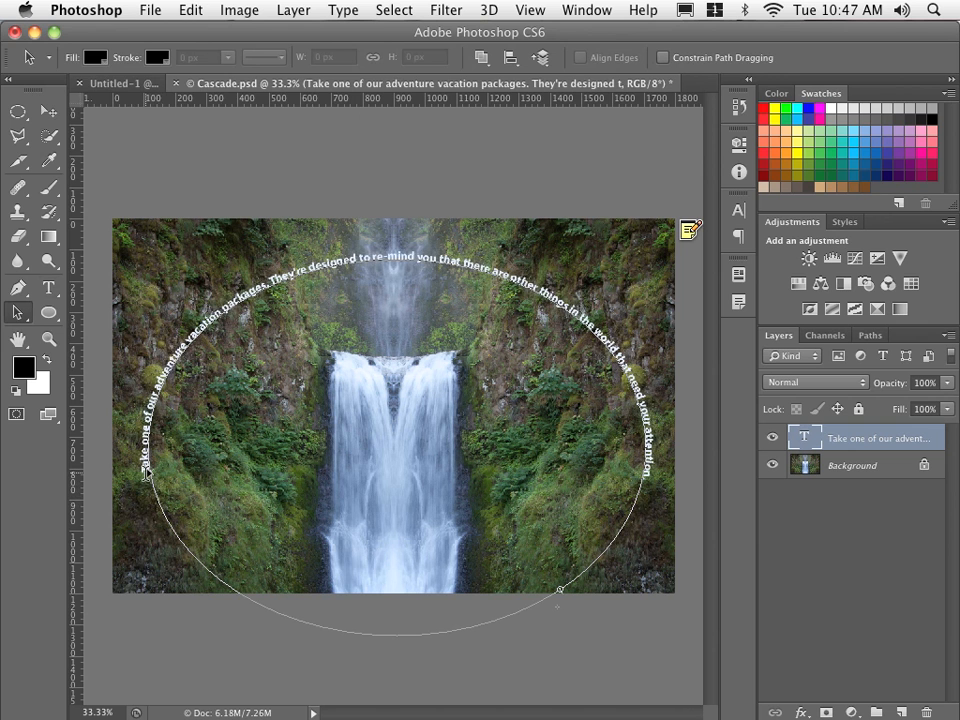